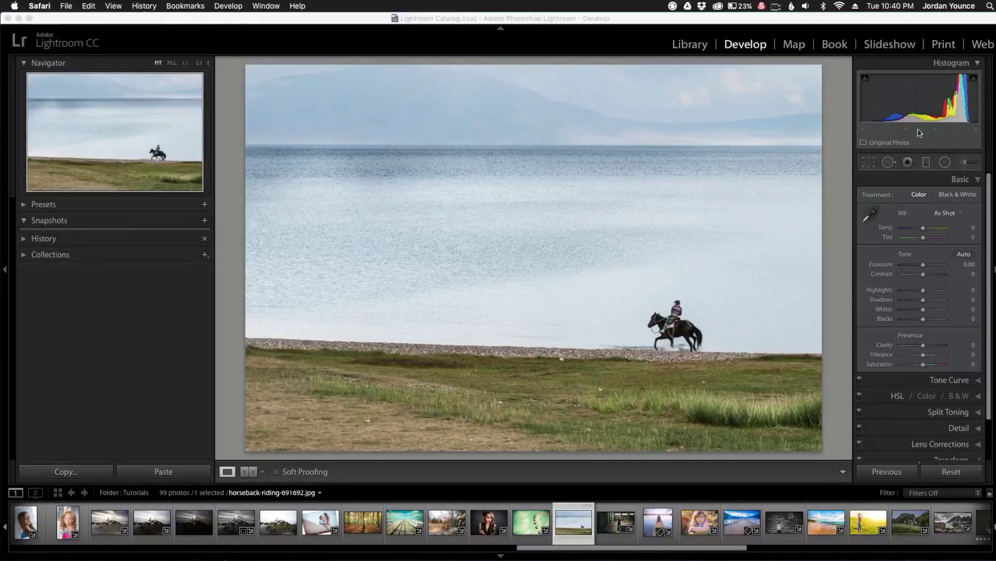
# Step: Start a Graduated Filter whose effect has Clarity -100 and Sharpness -100
pyautogui.click(927, 162)
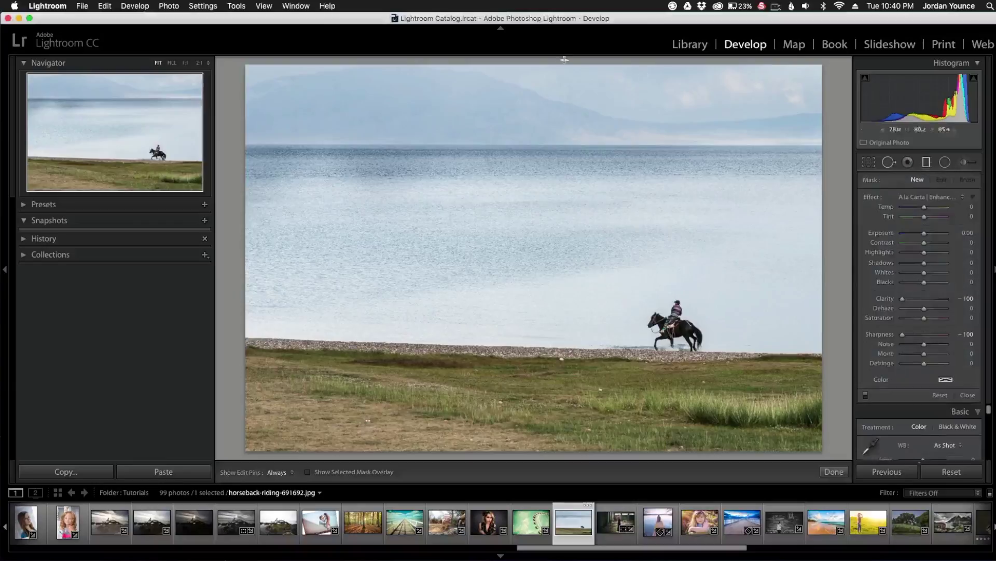
# Step: Drag a blur gradient down from the photo top, ending just above the rider
pyautogui.moveTo(510, 61); pyautogui.dragTo(530, 290)
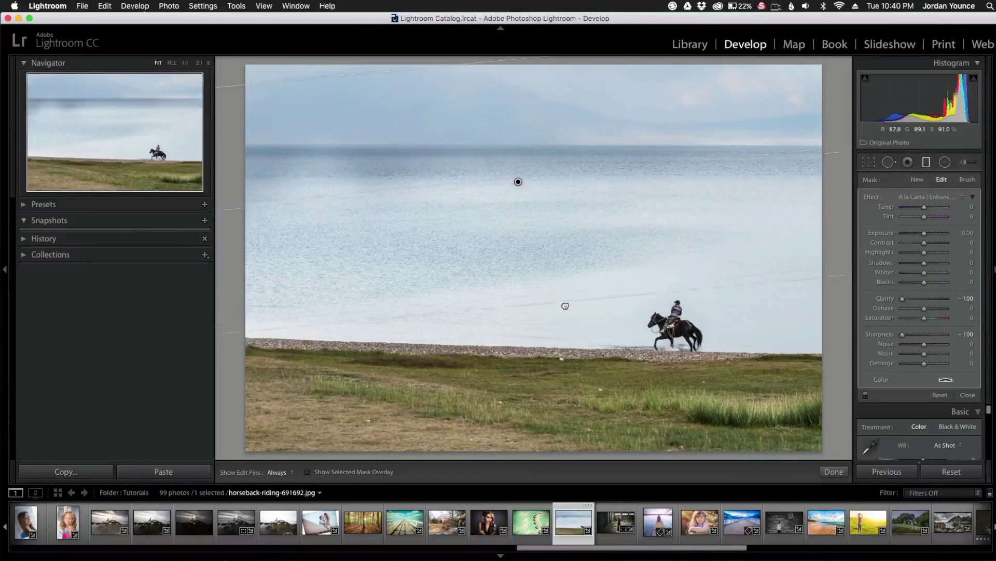
pyautogui.moveTo(566, 306); pyautogui.dragTo(570, 317)
pyautogui.moveTo(549, 324); pyautogui.dragTo(550, 326)
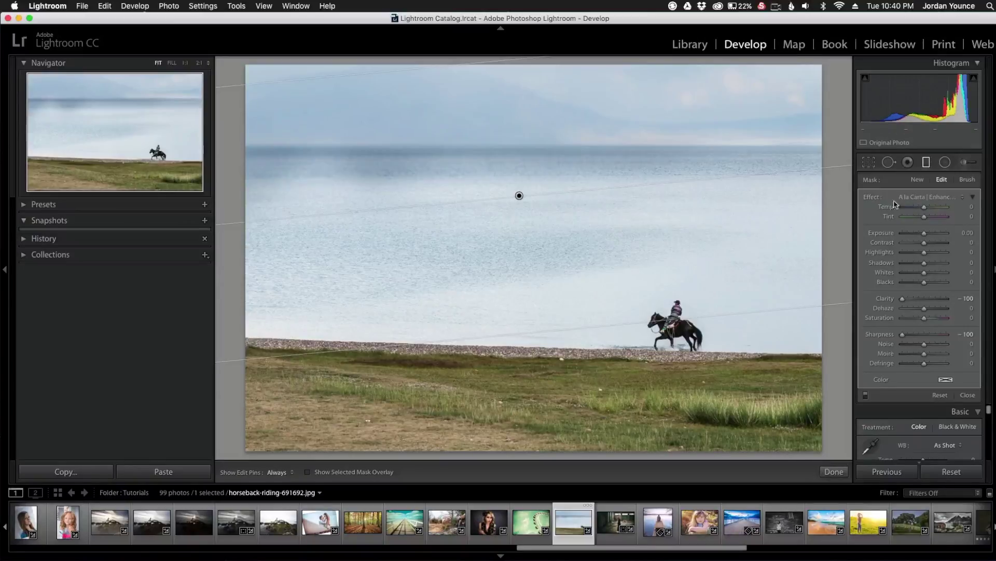
pyautogui.click(918, 181)
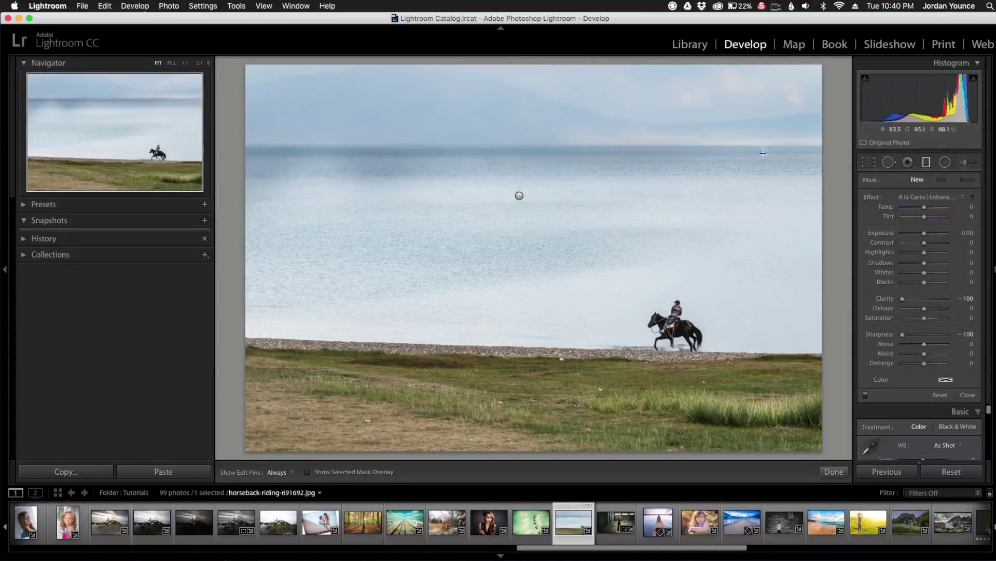
# Step: Drag a second blur gradient up over the bottom grass, nudge it higher, and finish editing
pyautogui.moveTo(605, 457)
pyautogui.mouseDown()
pyautogui.moveTo(592, 327)
pyautogui.moveTo(600, 350)
pyautogui.mouseUp()
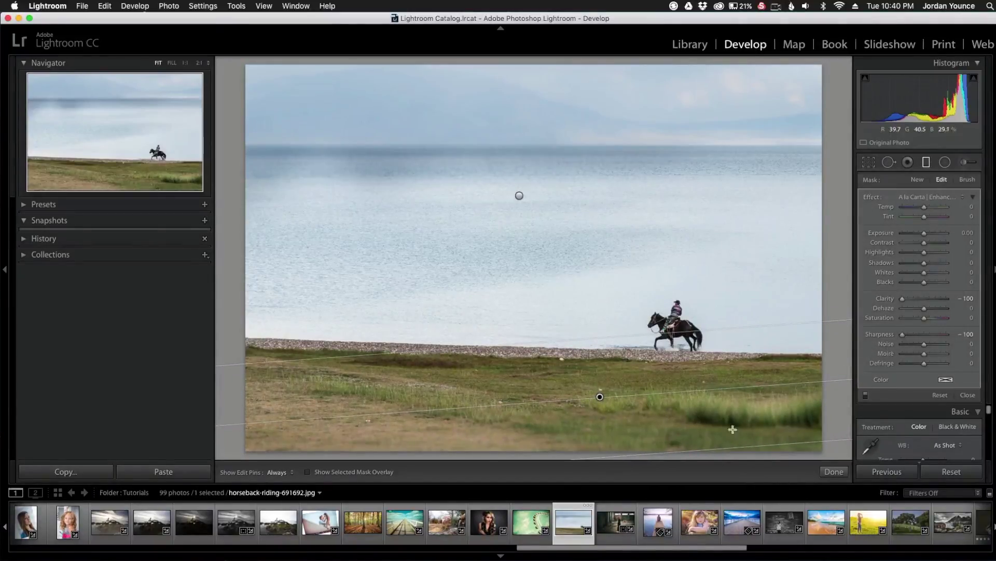
pyautogui.press('Return')
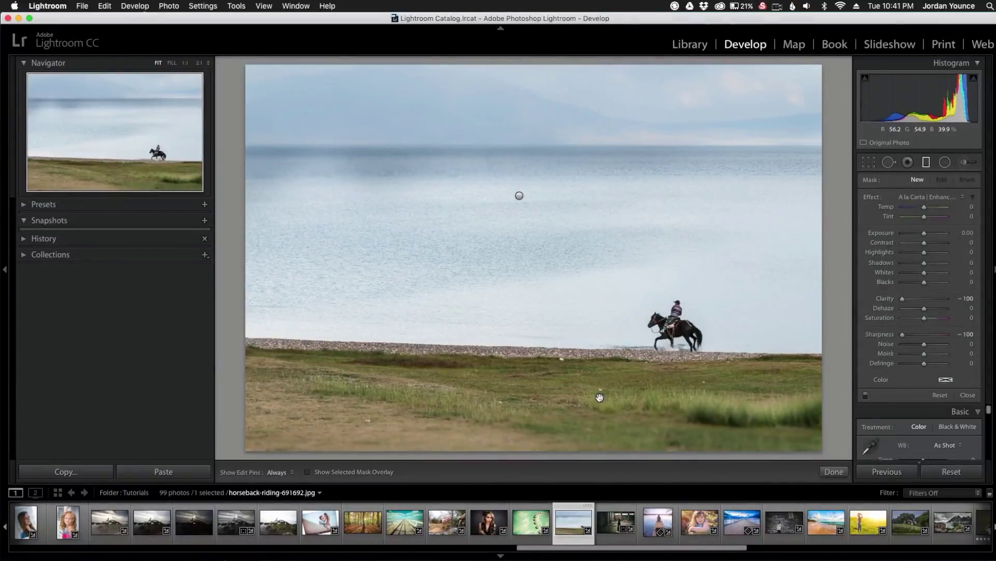
pyautogui.click(600, 396)
pyautogui.moveTo(584, 342); pyautogui.dragTo(580, 302)
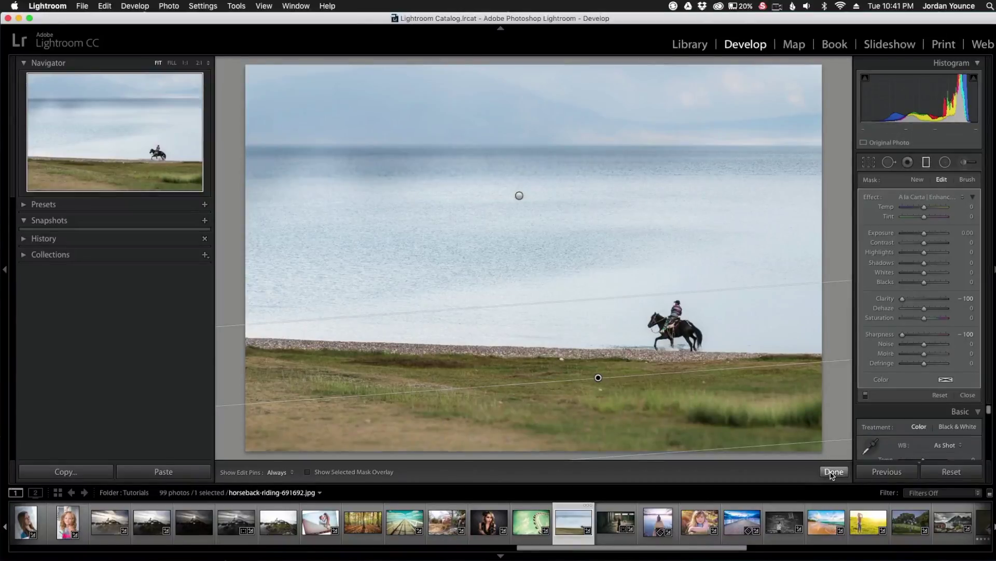
pyautogui.click(832, 472)
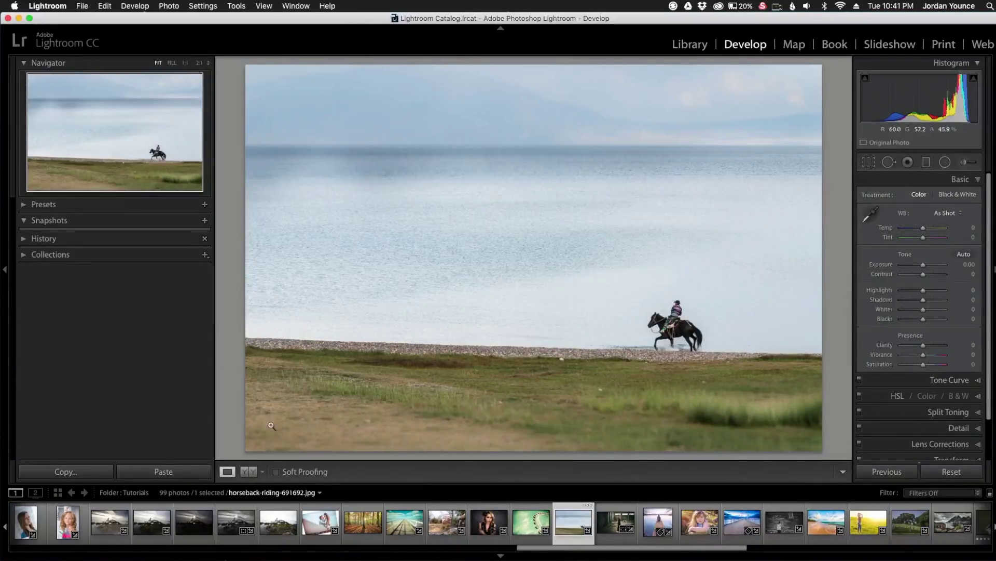